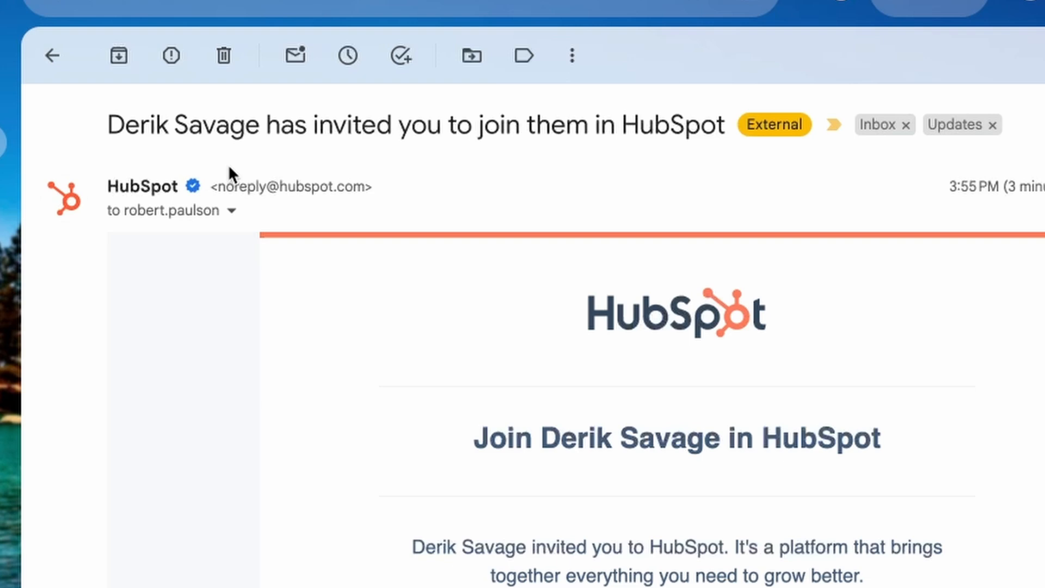
Scroll down the HubSpot invitation email in Gmail and accept it via Join HubSpot
scroll(308, 288, "down", 3)
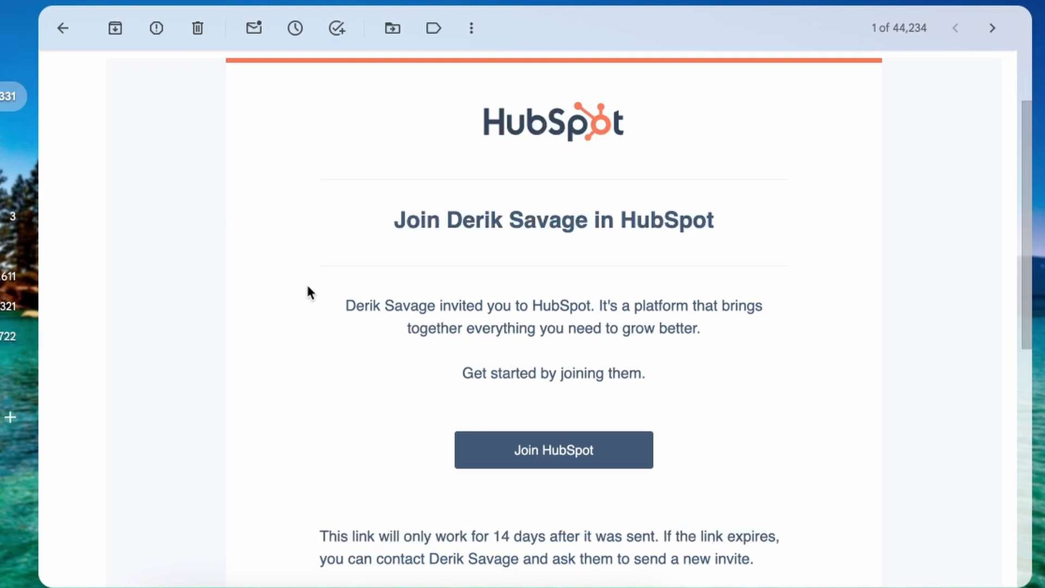
scroll(420, 348, "down", 2)
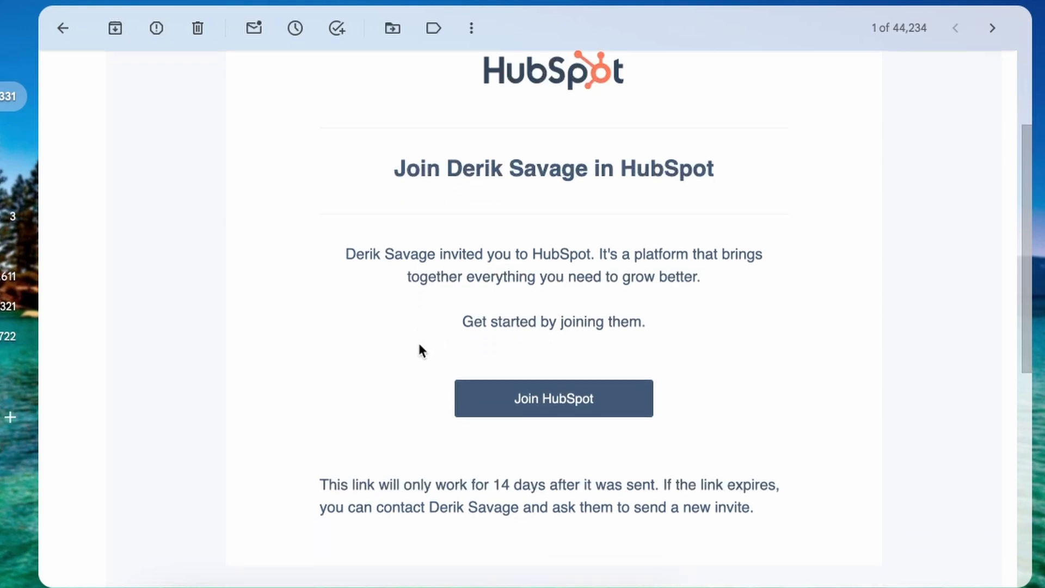
scroll(420, 350, "down", 1)
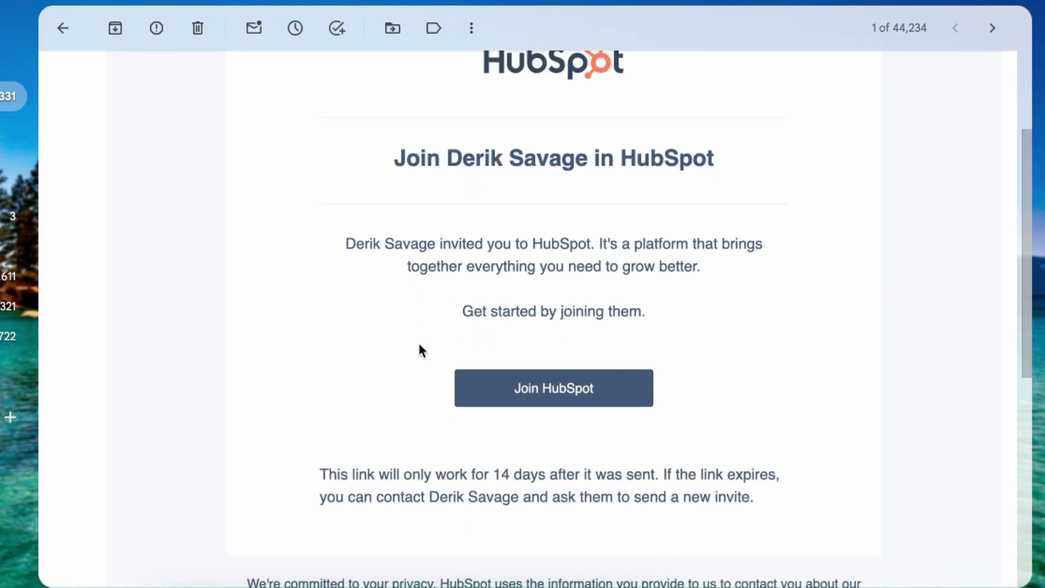
left_click(519, 395)
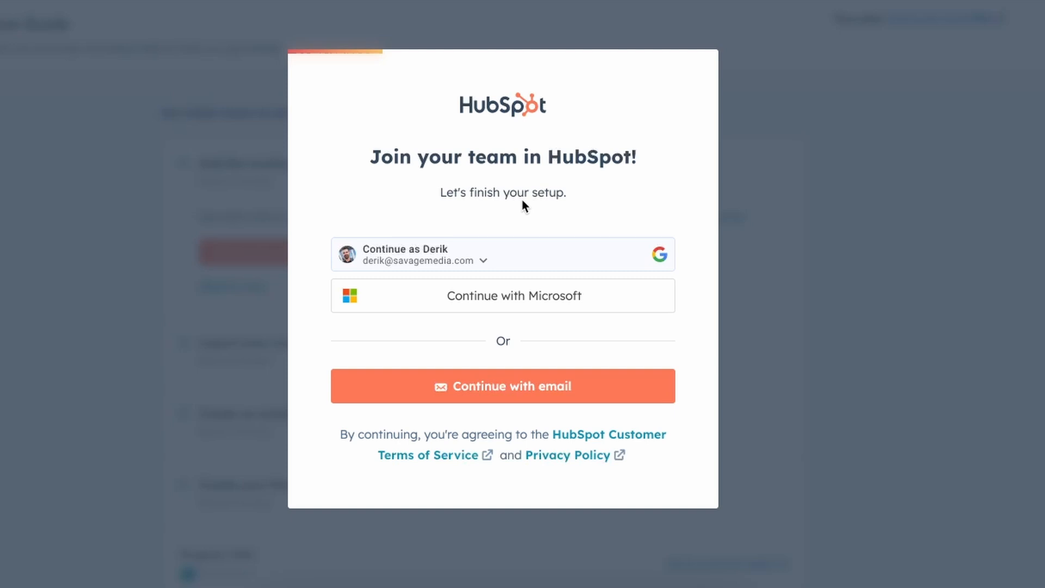
Sign up with email, entering the new user's first and last name
left_click(514, 397)
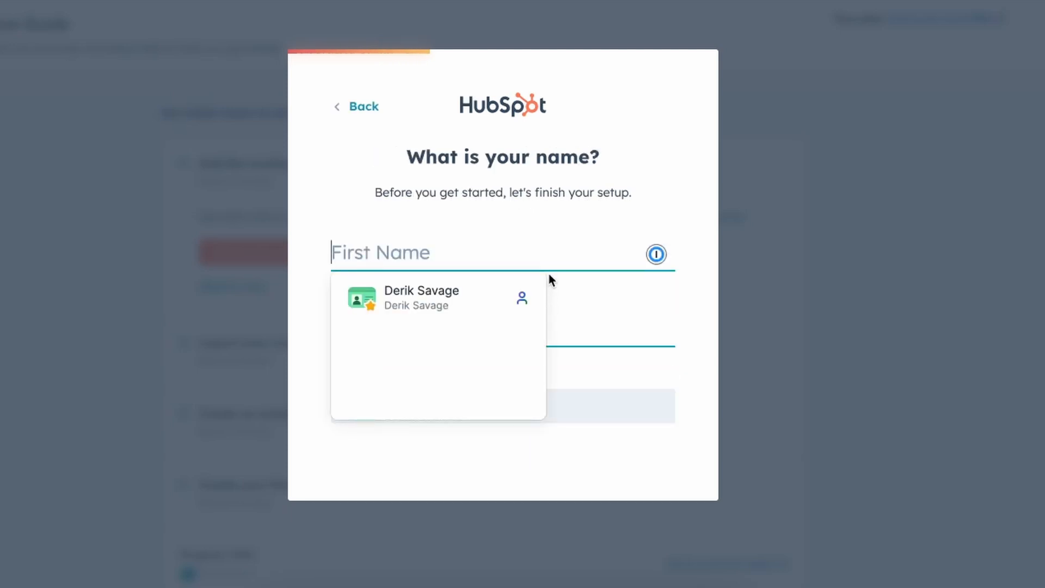
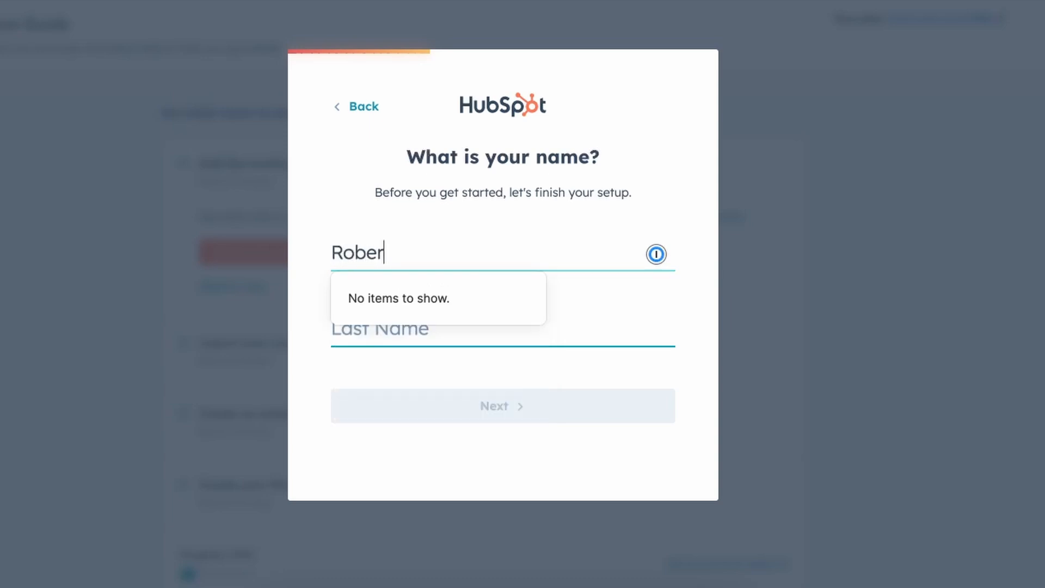
key("Tab")
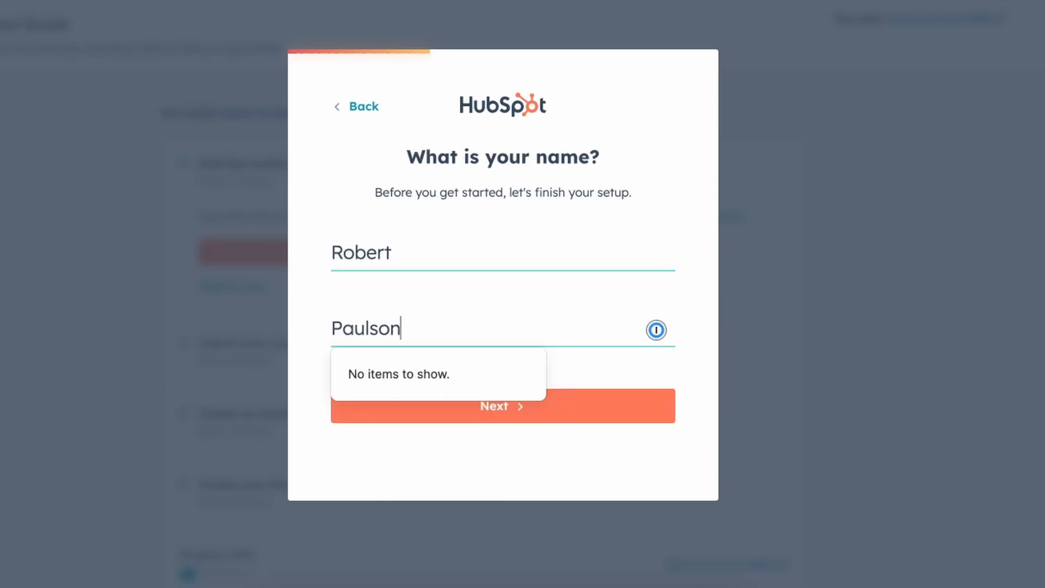
key("Tab")
left_click(511, 402)
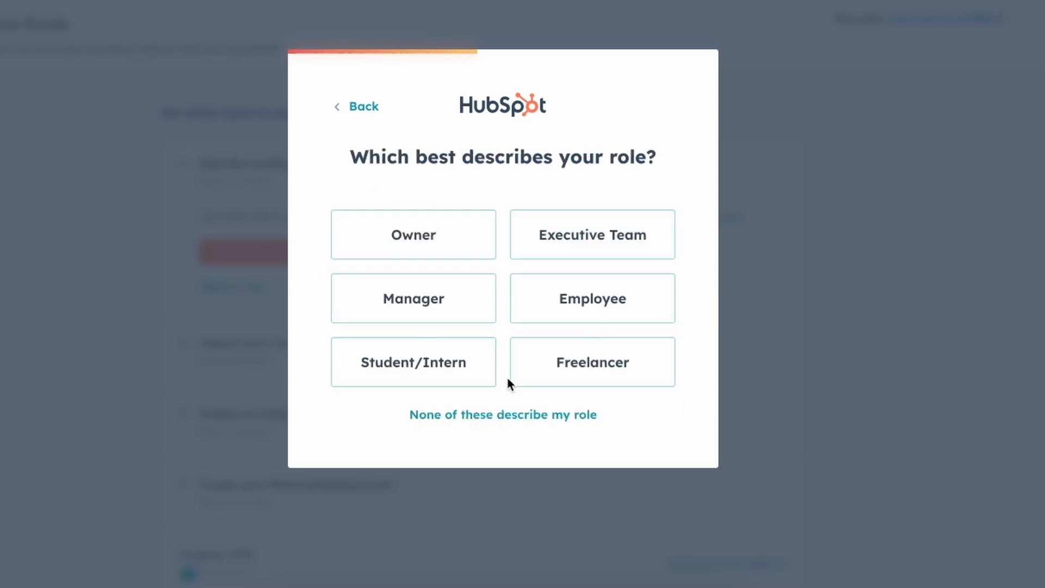
Choose the Manager role and use the suggested strong password, saving the login in 1Password
left_click(445, 307)
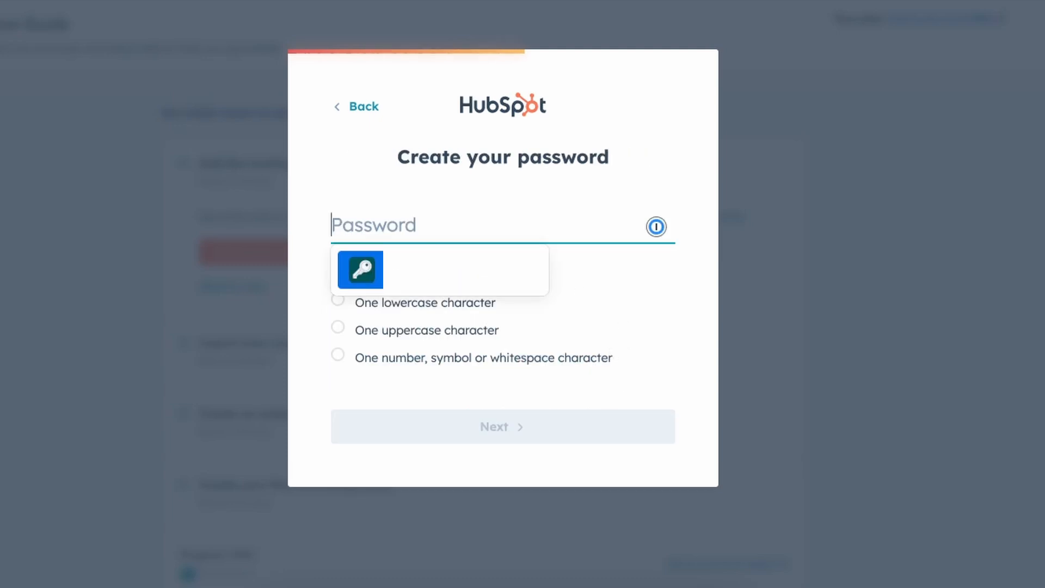
left_click(468, 270)
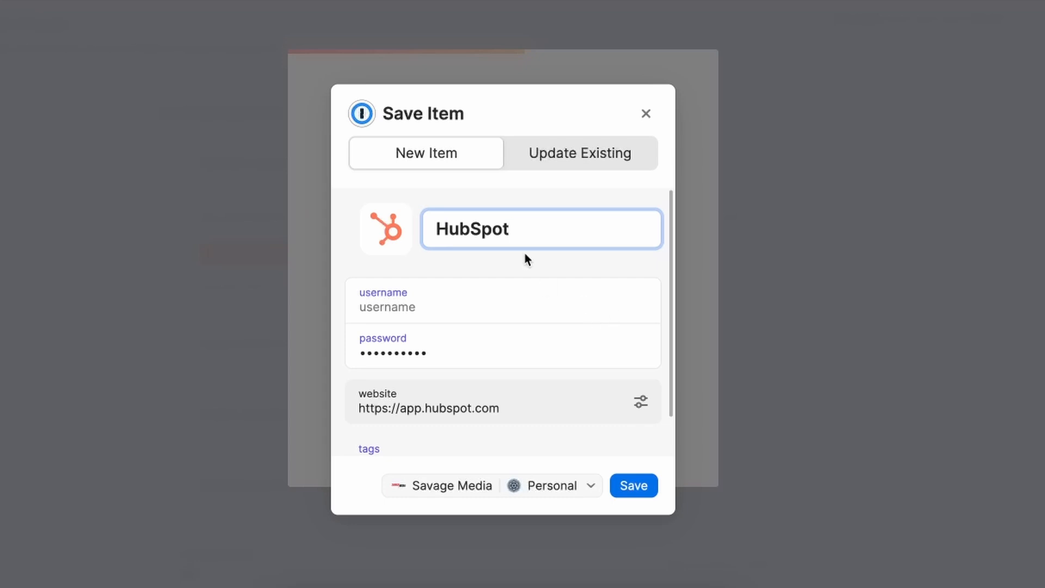
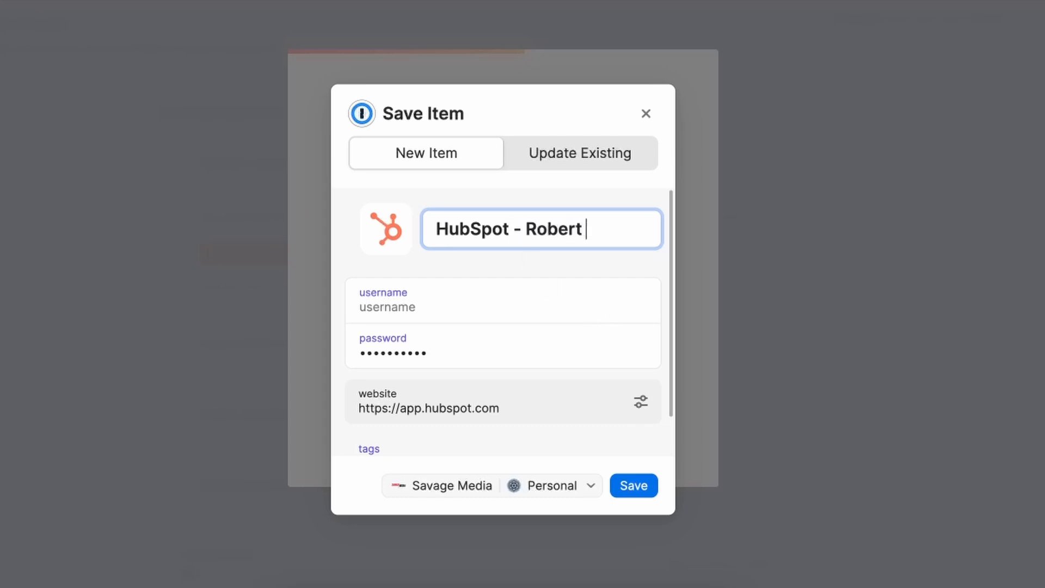
key("Tab")
left_click(639, 491)
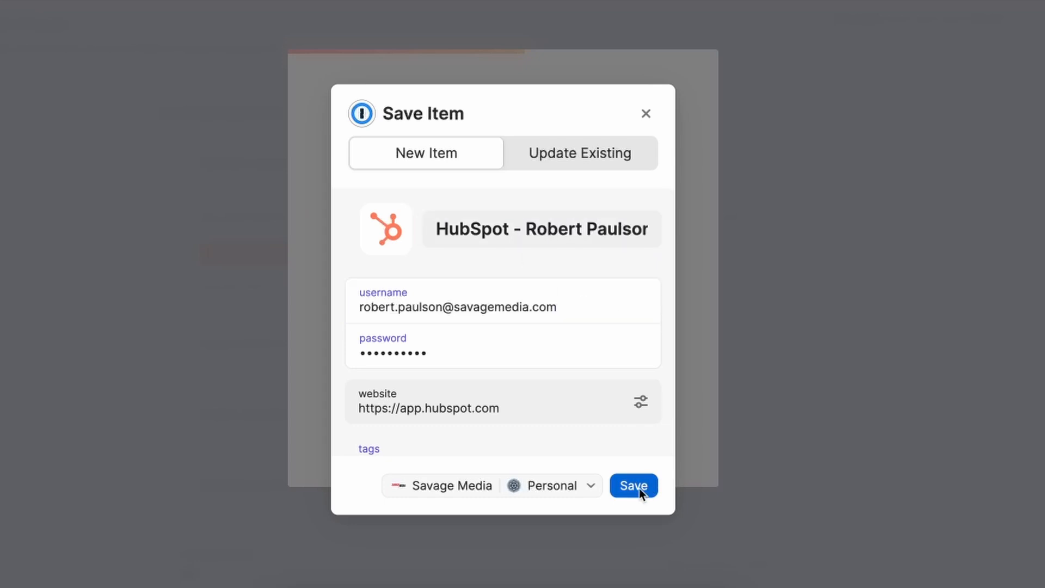
left_click(536, 412)
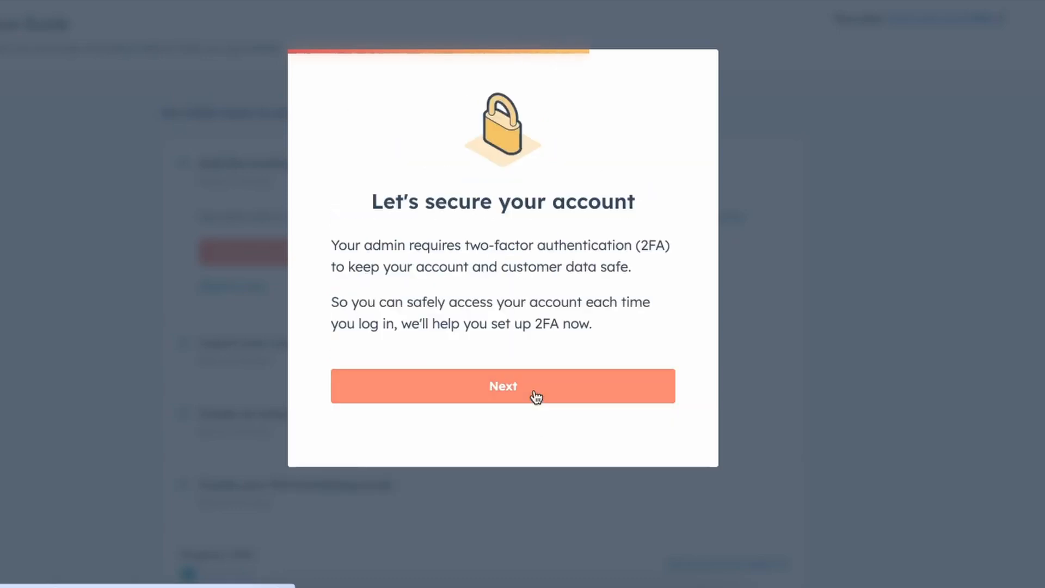
Start two-factor setup with an authentication app and copy its setup code
left_click(534, 399)
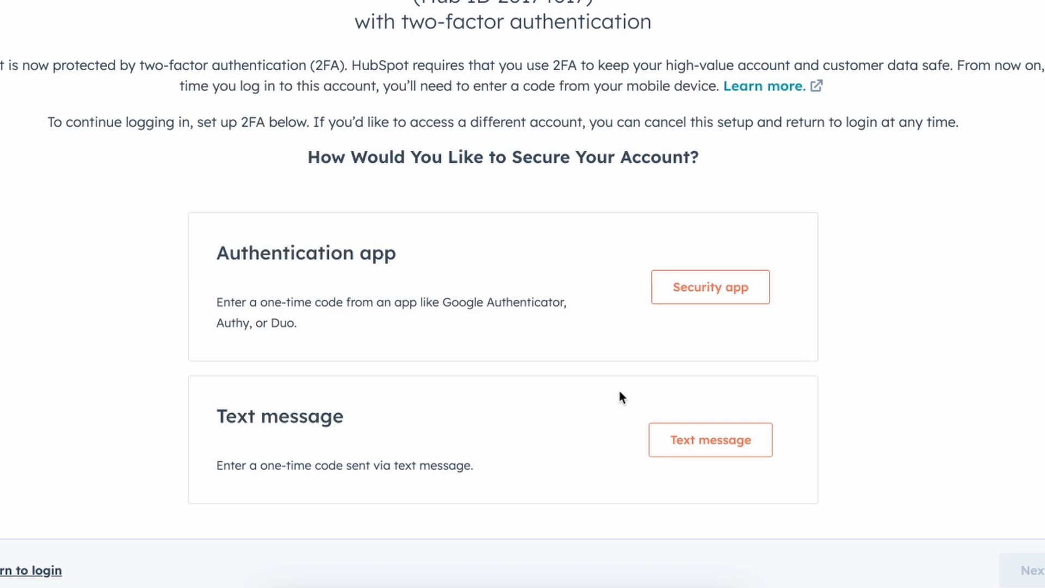
left_click(692, 287)
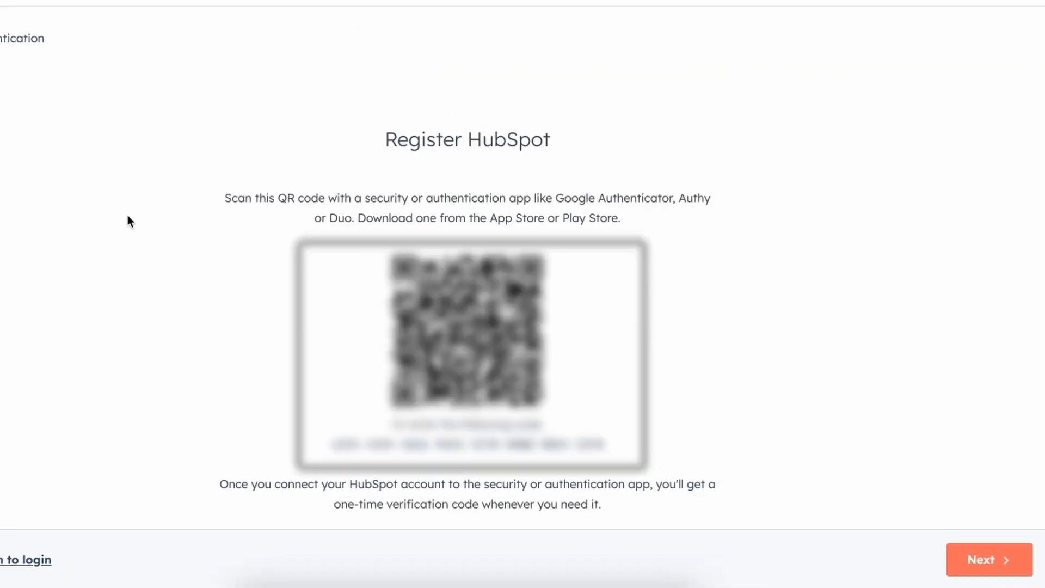
left_click_drag(329, 444, 788, 301)
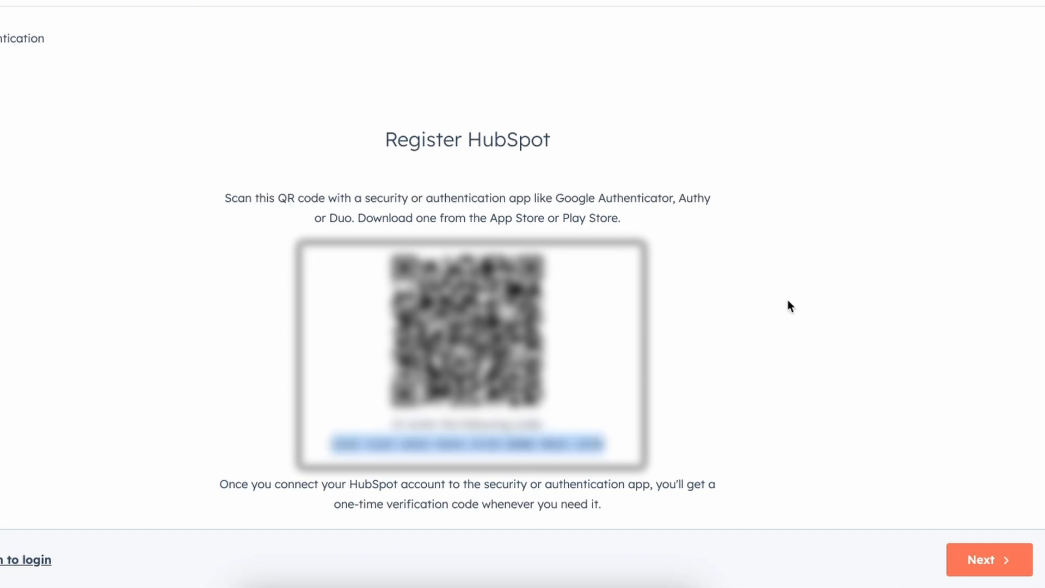
left_click(1008, 566)
Verify the app with the 6-digit code and continue past the backup codes
left_click(507, 294)
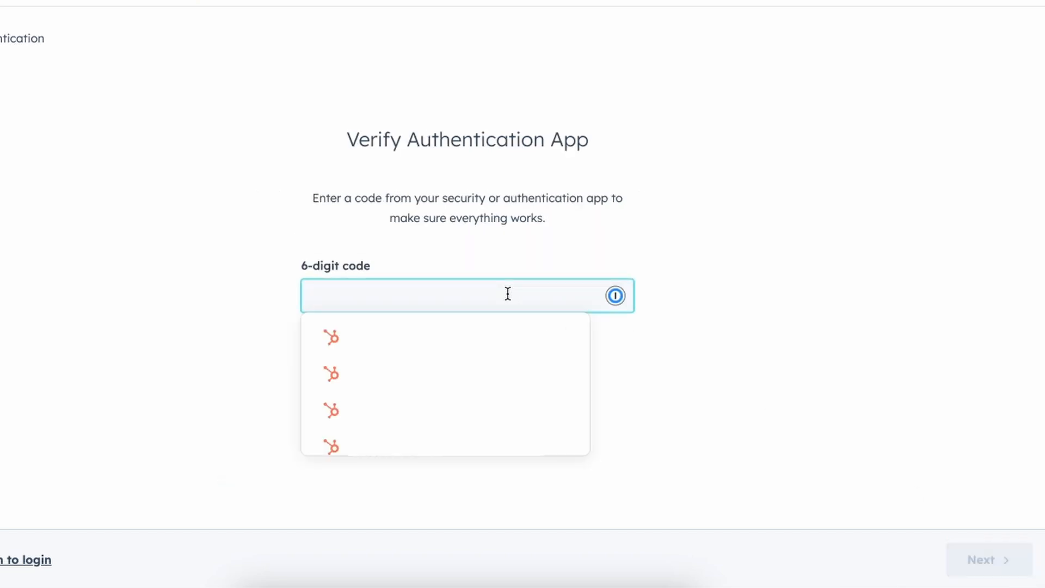
left_click(790, 408)
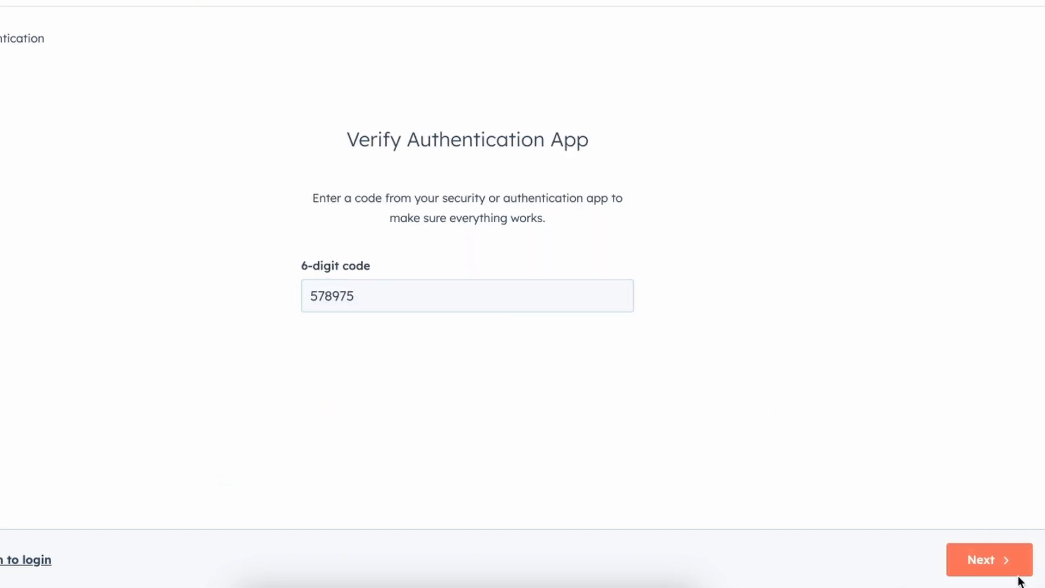
left_click(983, 566)
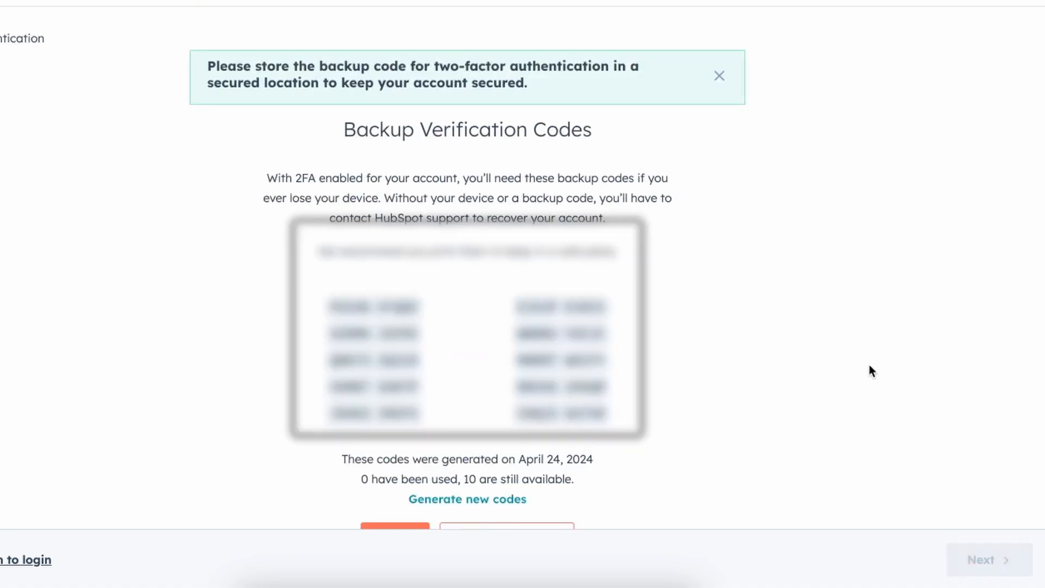
scroll(869, 363, "down", 1)
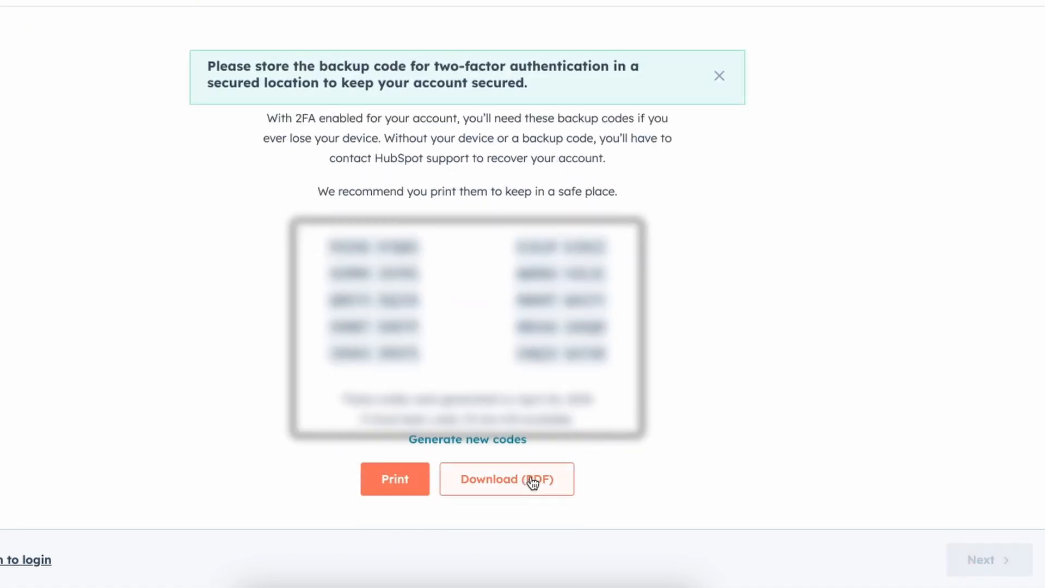
left_click(394, 484)
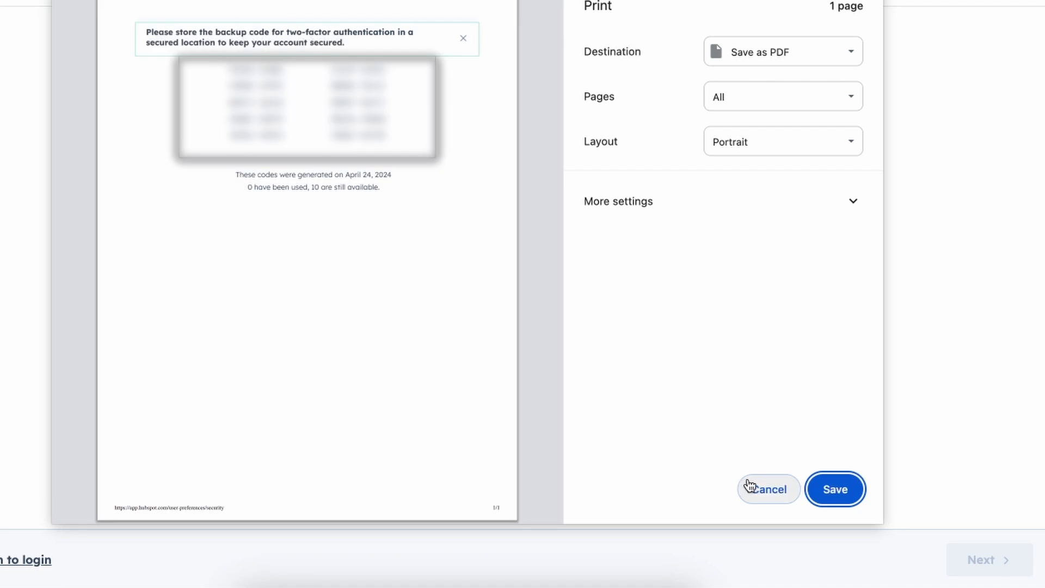
left_click(761, 489)
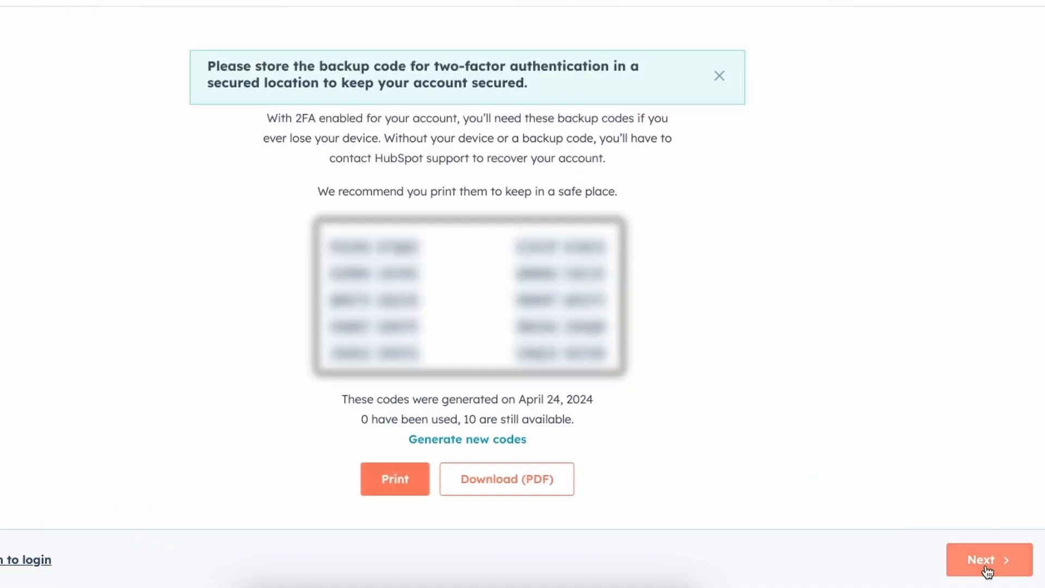
left_click(986, 568)
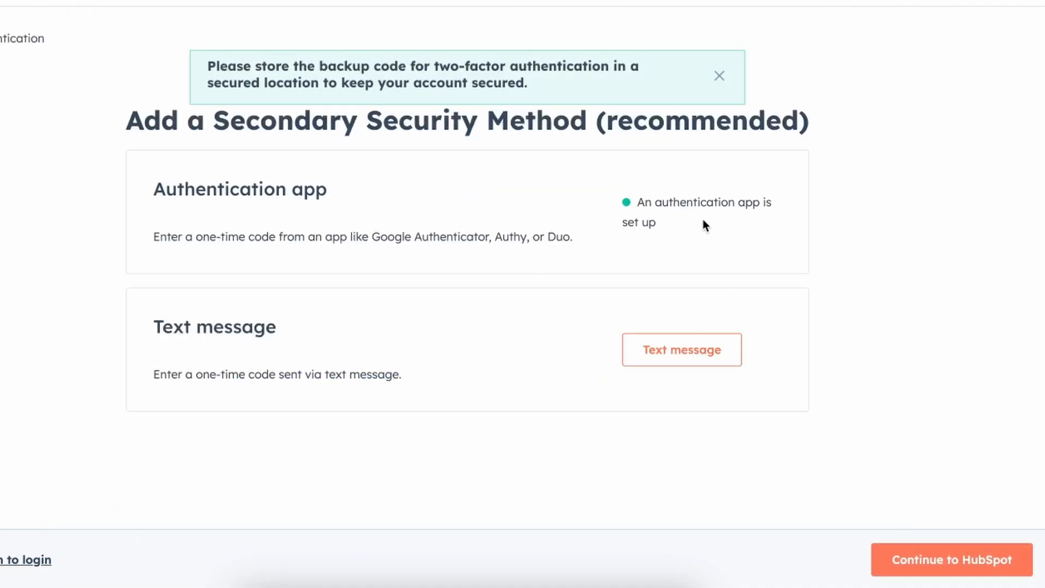
Leave security setup with Continue to HubSpot
left_click(931, 561)
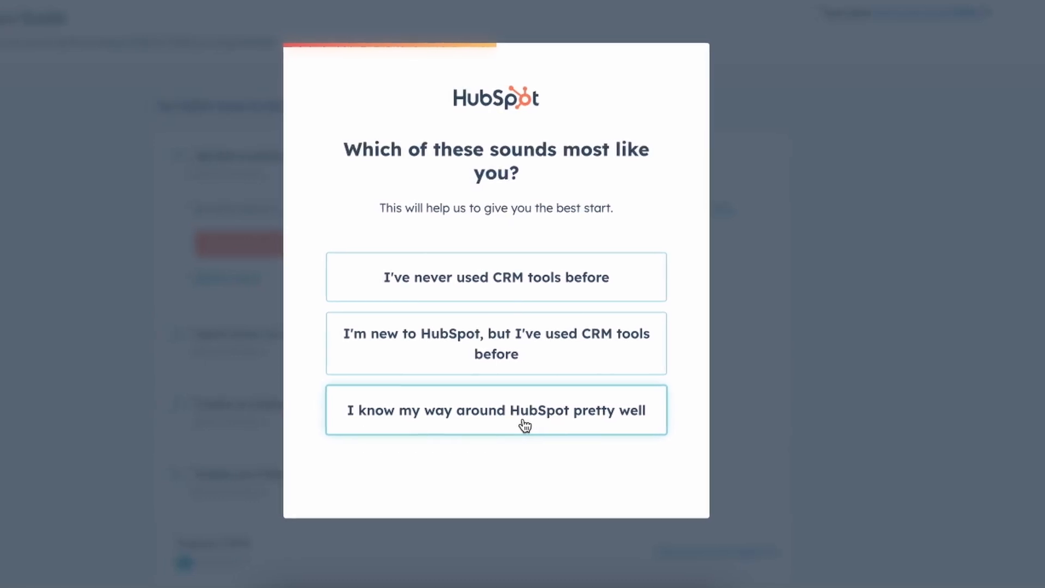
Choose 'I know my way around HubSpot pretty well', then pick Sales to explore first
left_click(523, 421)
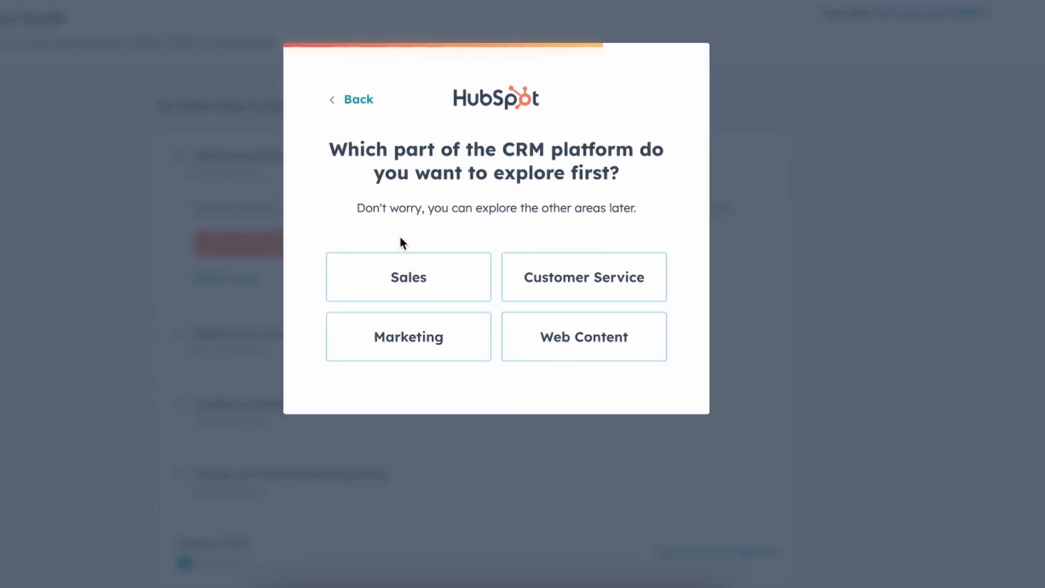
left_click(358, 274)
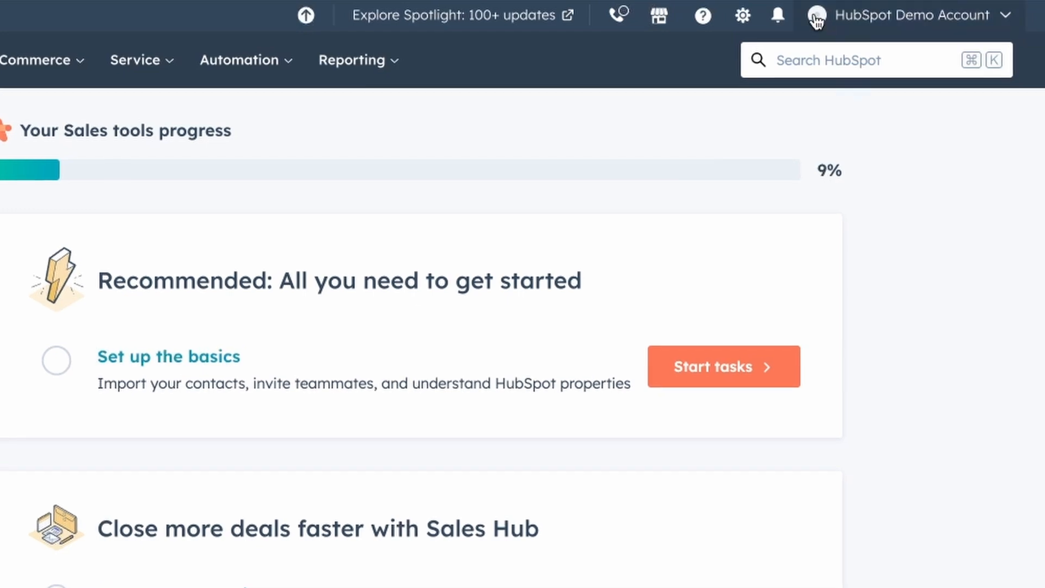
Open Profile & Preferences from the account menu in the top bar
left_click(817, 21)
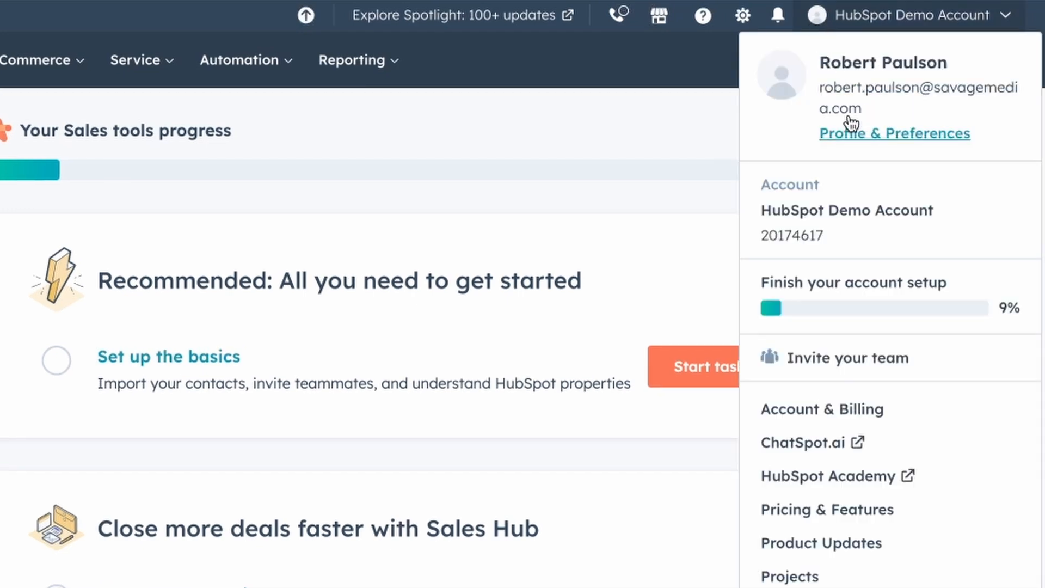
left_click(874, 137)
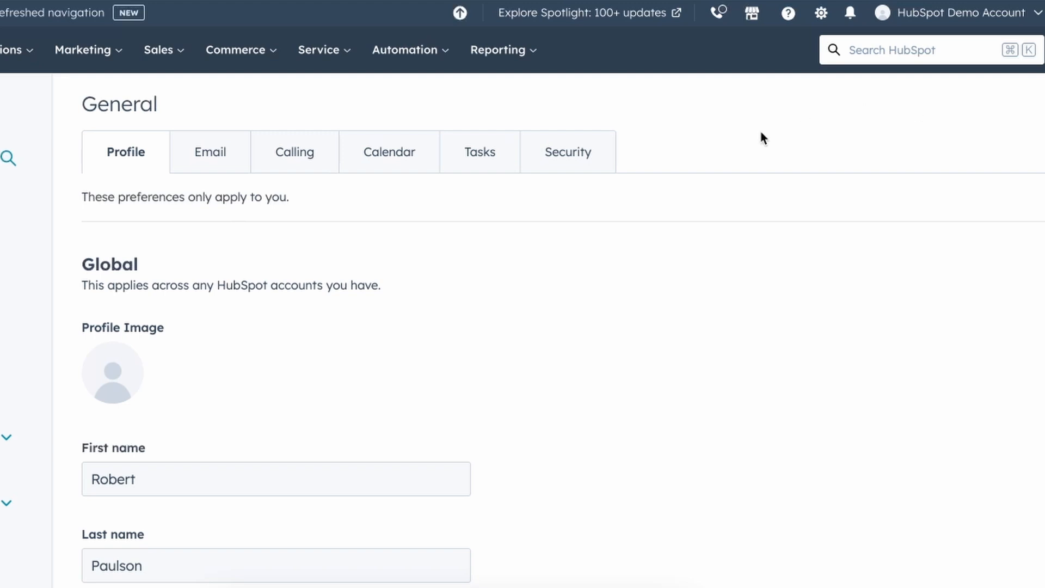
Upload the latest Desktop screenshot as the profile image, zoom the crop out, and save it
left_click(113, 372)
left_click(135, 425)
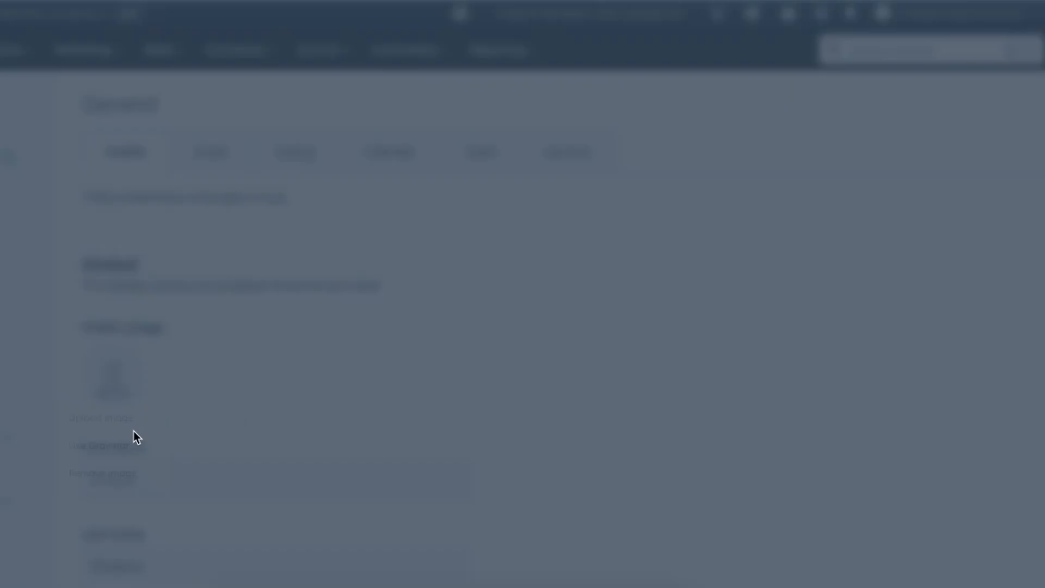
left_click(478, 320)
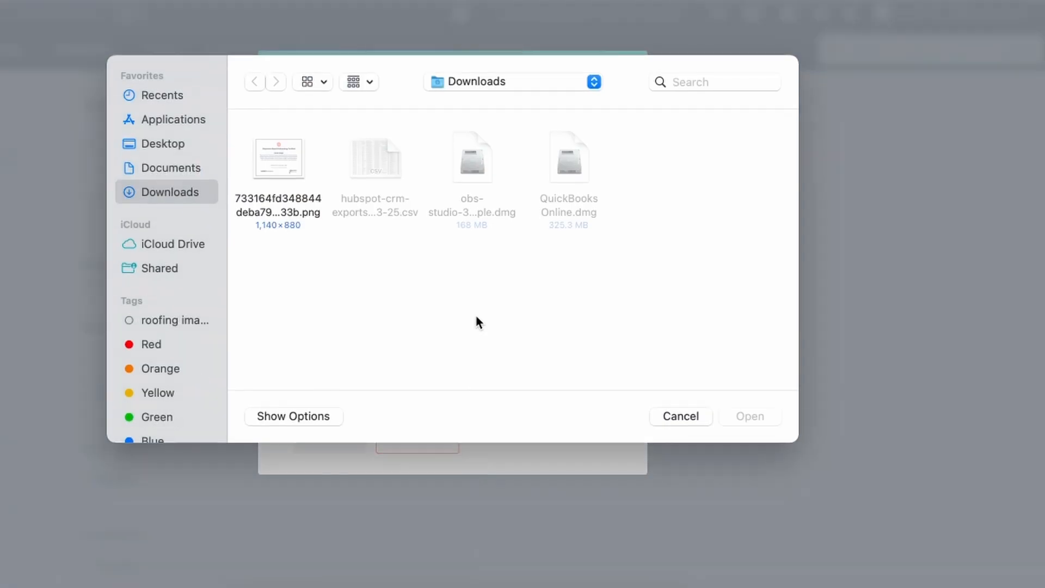
left_click(156, 142)
double_click(681, 177)
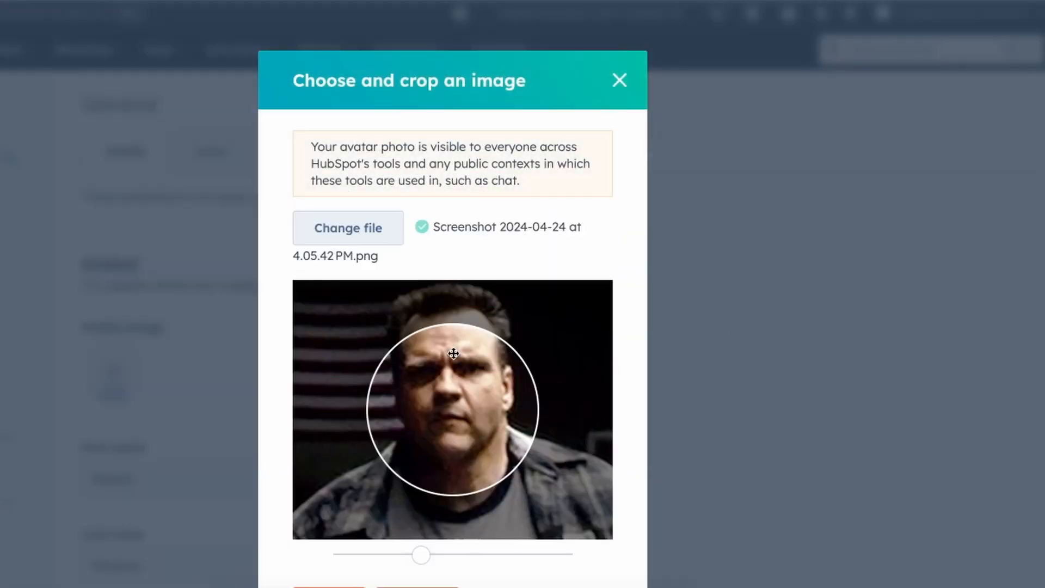
scroll(452, 354, "down", 5)
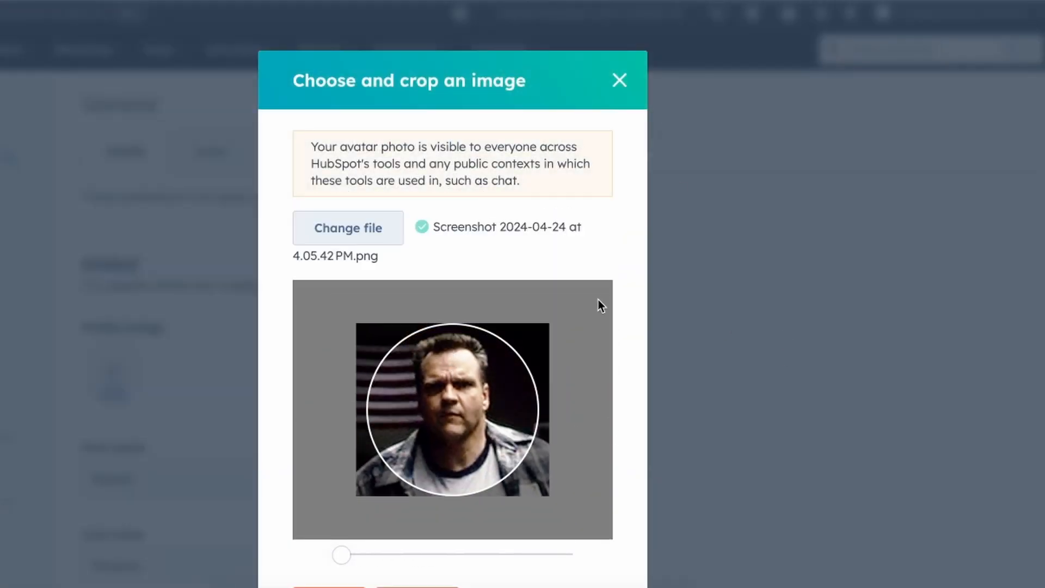
scroll(622, 316, "down", 1)
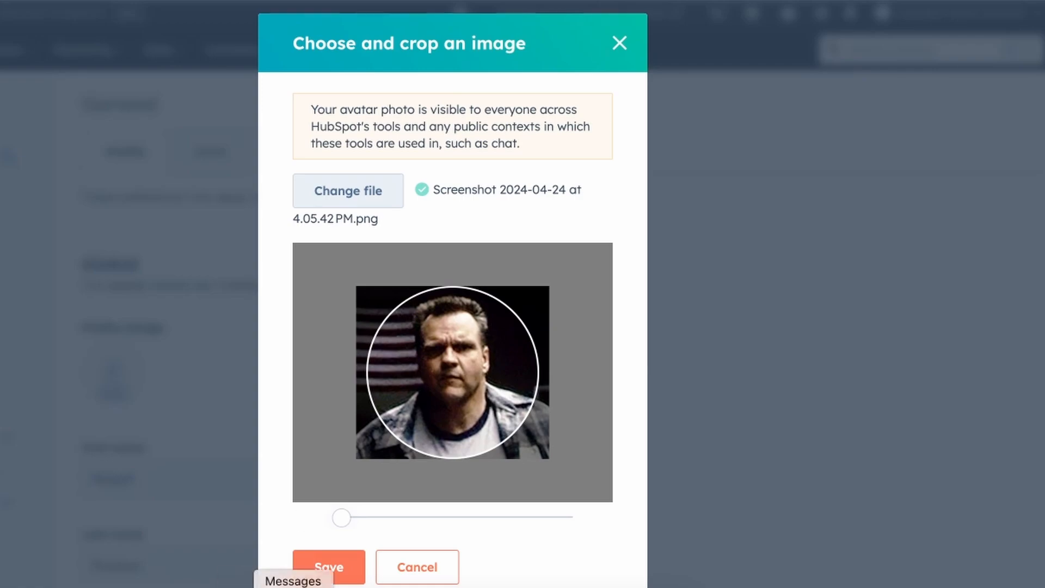
left_click(329, 568)
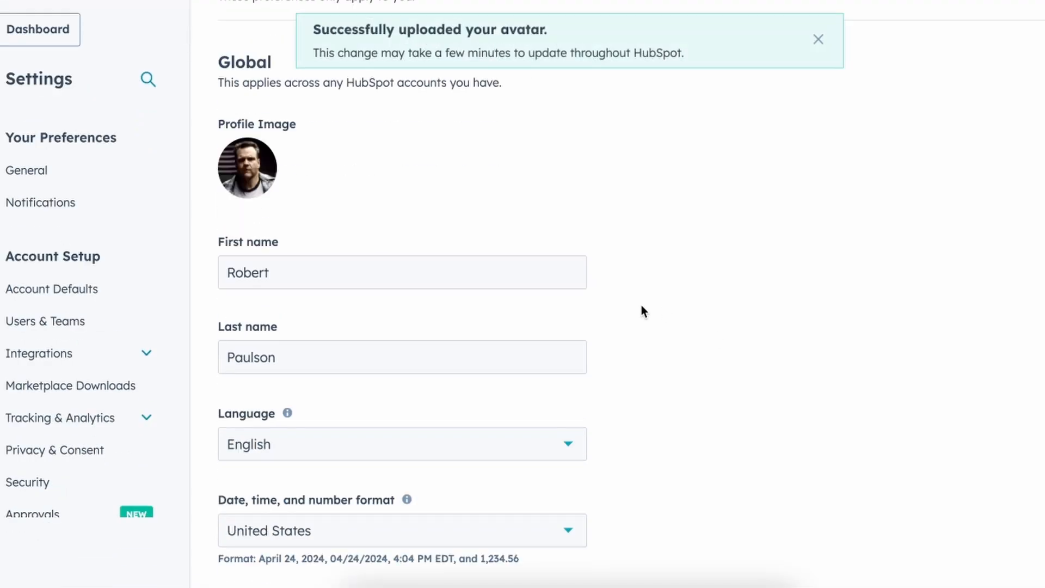
Enter the user's phone number, choose Deals as default home page, and save
scroll(614, 355, "down", 8)
scroll(615, 356, "up", 1)
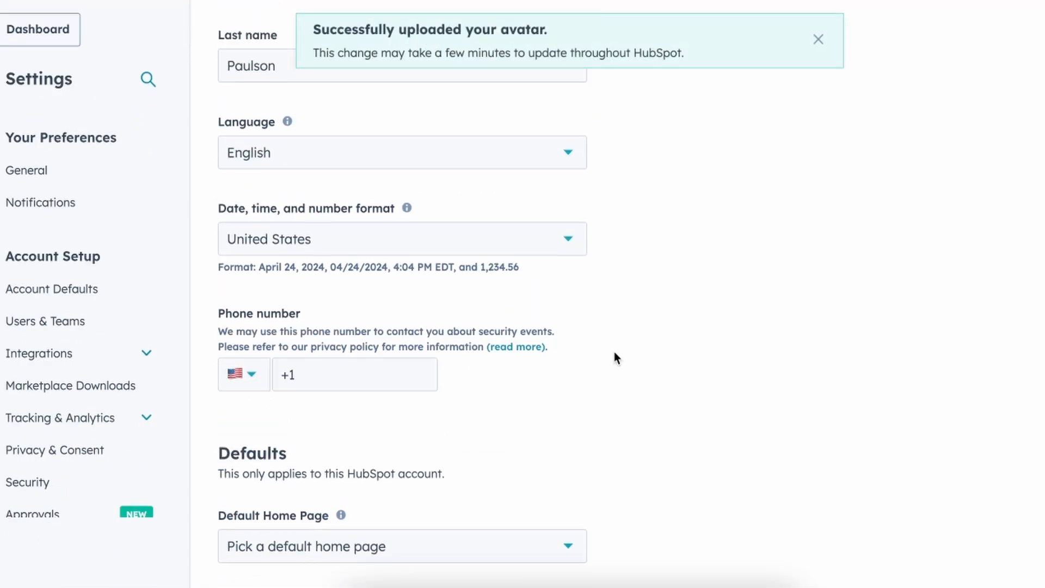
left_click(382, 375)
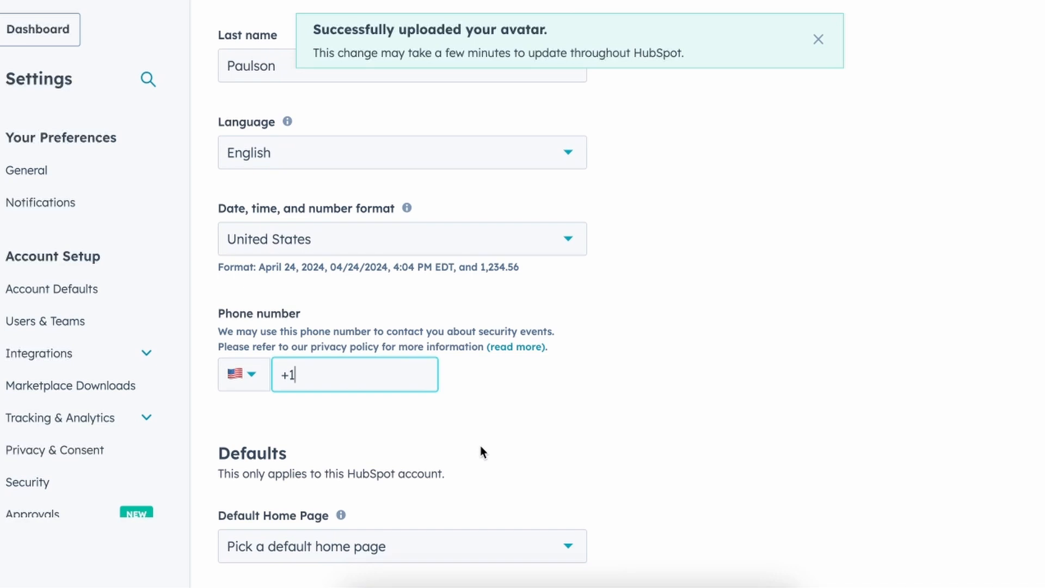
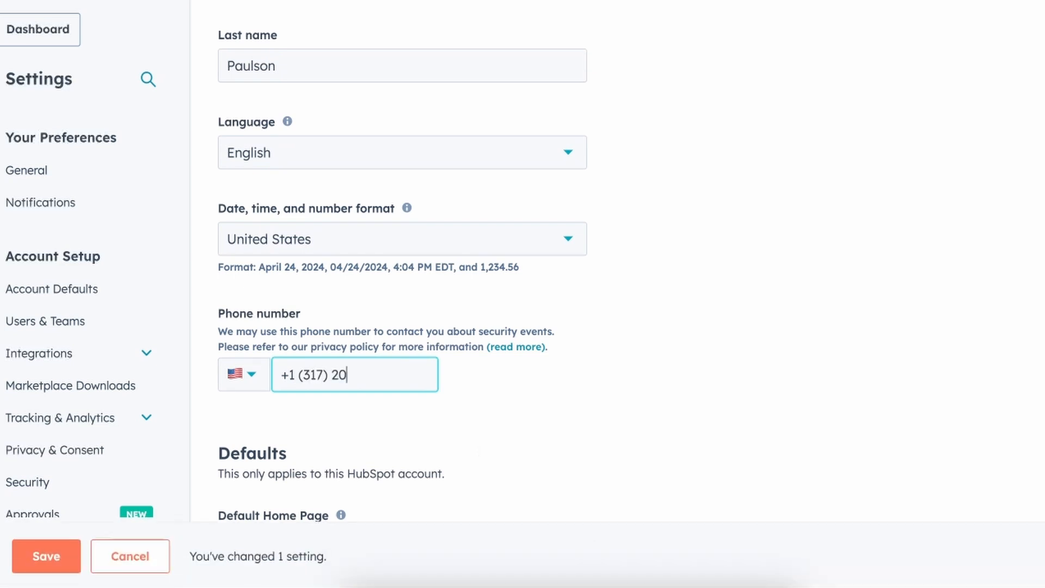
scroll(532, 399, "down", 3)
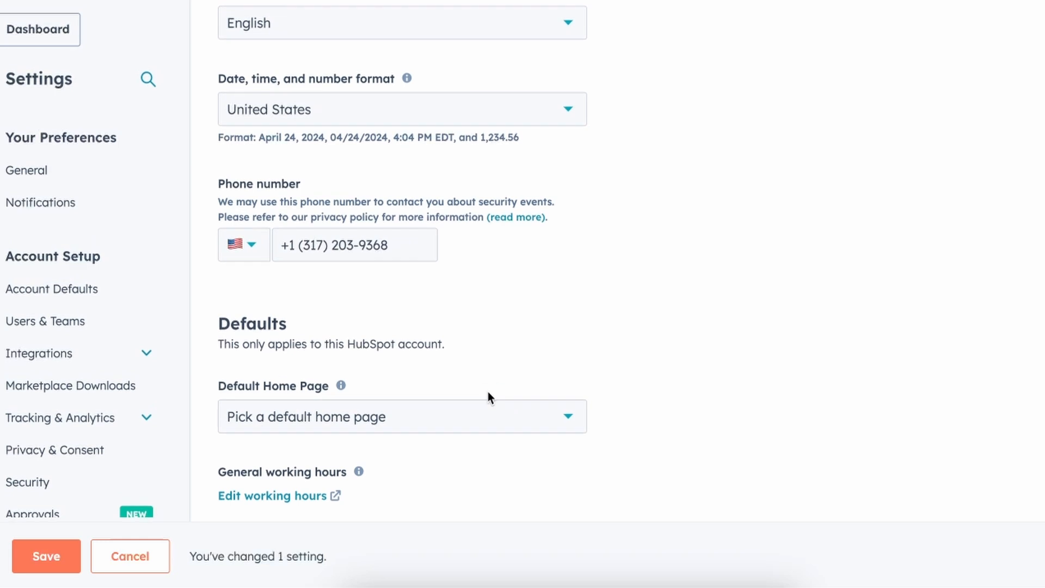
left_click(482, 416)
scroll(446, 264, "down", 3)
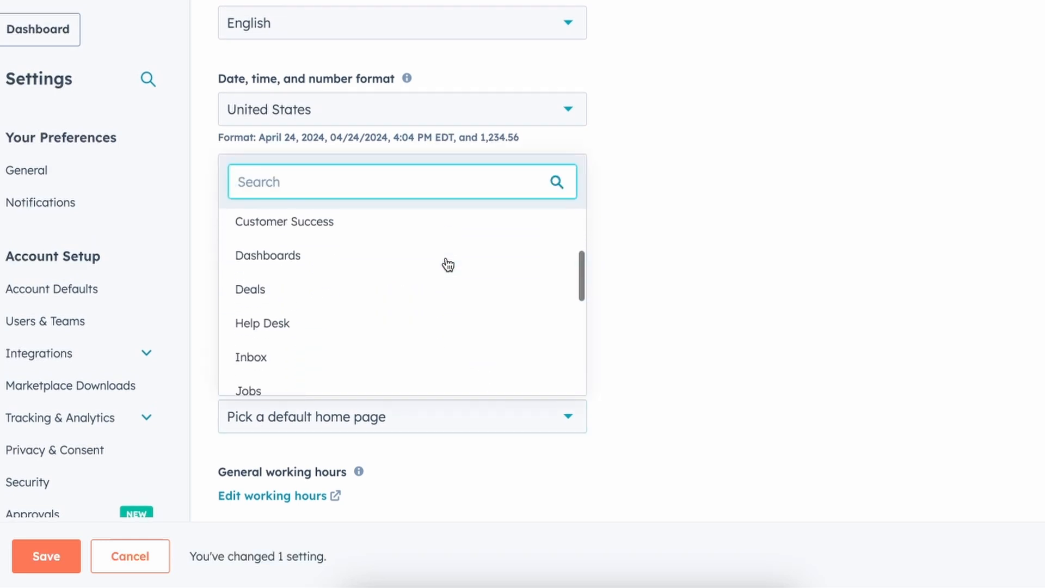
left_click(411, 278)
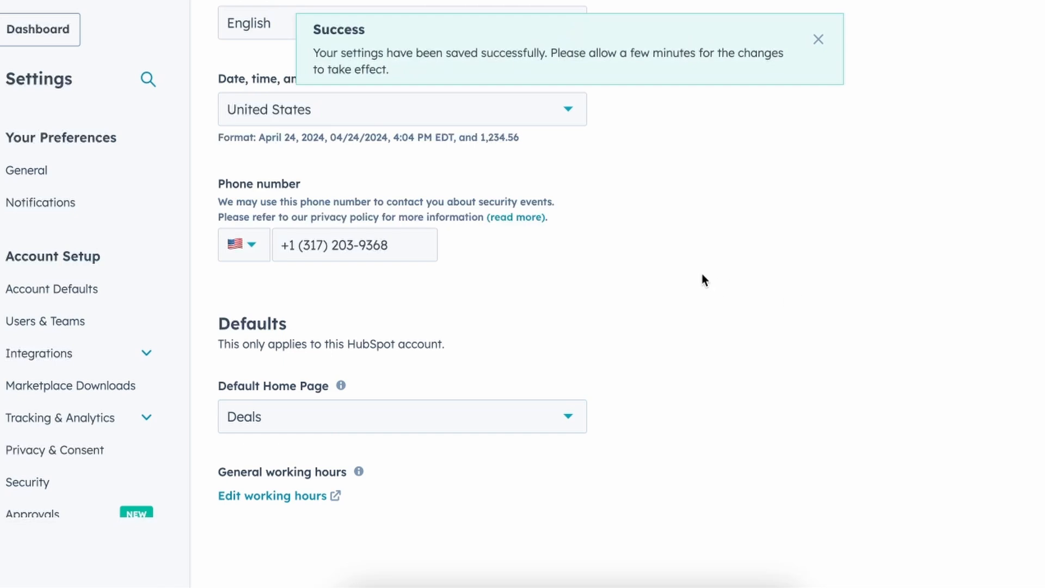
scroll(702, 278, "up", 3)
left_click(814, 114)
Switch to the Email preferences tab and start connecting a personal email account
left_click(359, 145)
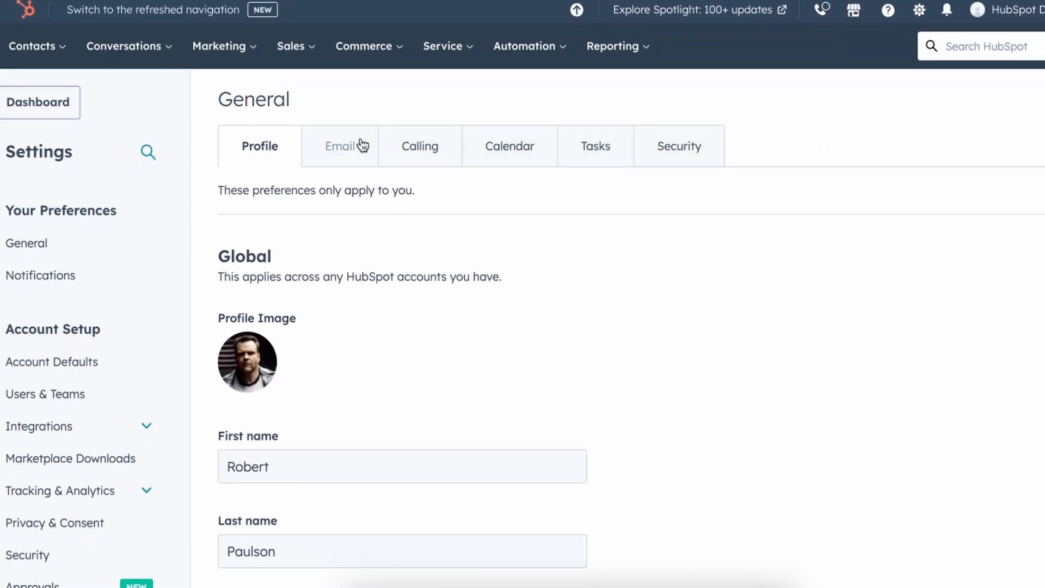
scroll(467, 366, "down", 2)
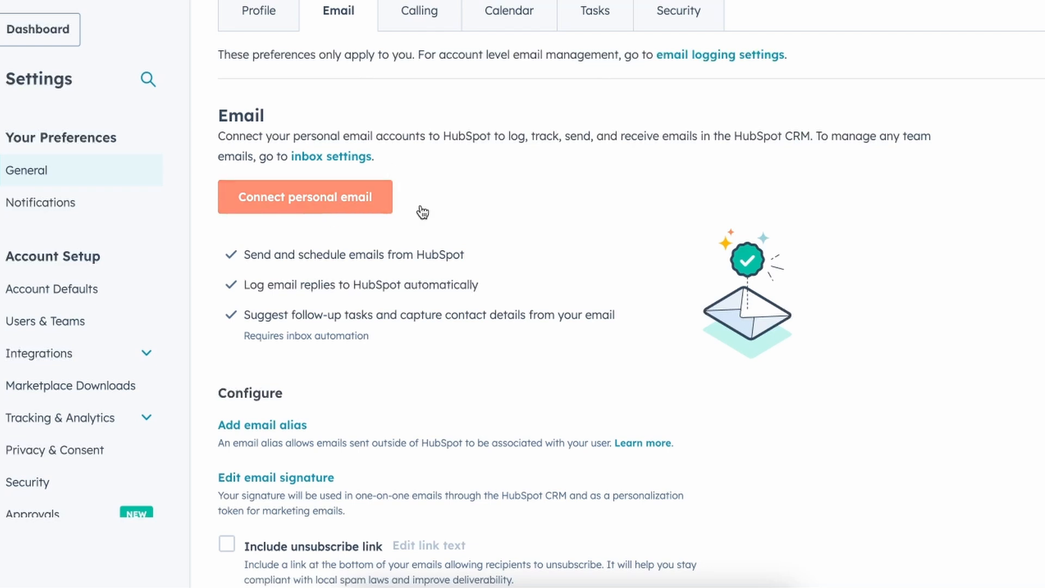
left_click(279, 197)
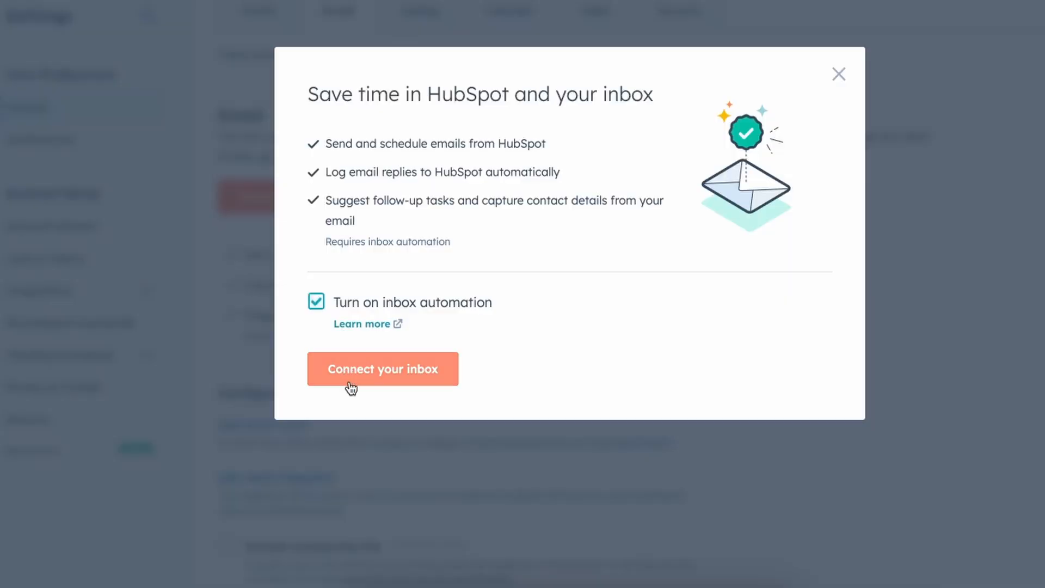
Connect the user's address as a Gmail inbox and allow HubSpot access on Google's consent page
left_click(351, 381)
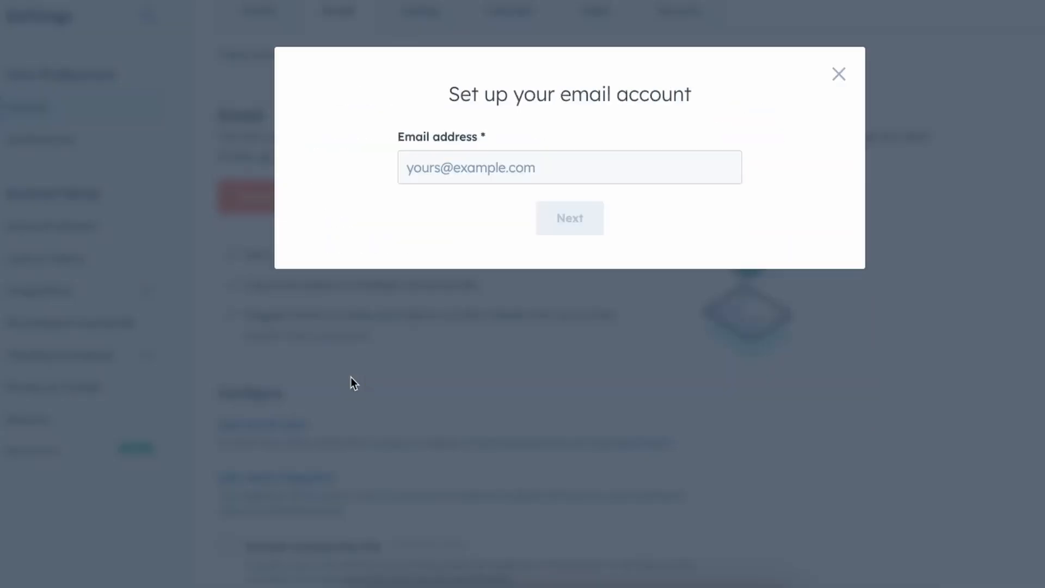
left_click(506, 176)
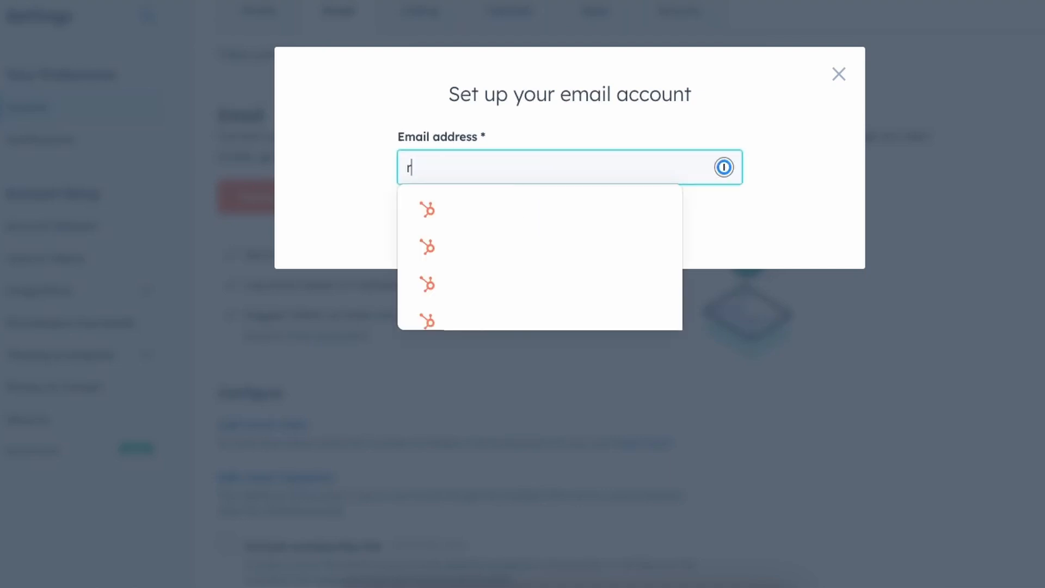
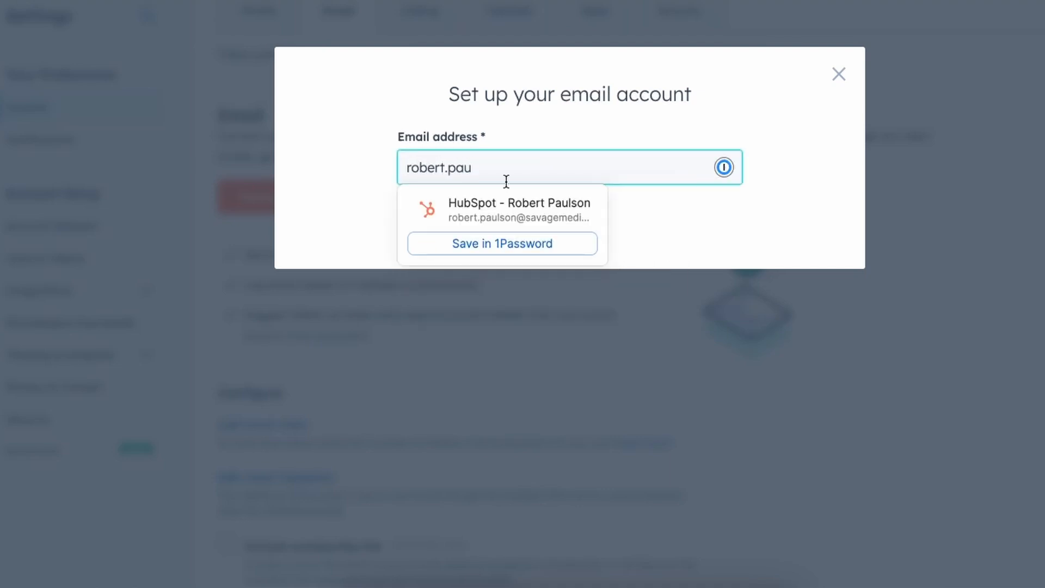
left_click(531, 205)
left_click(576, 234)
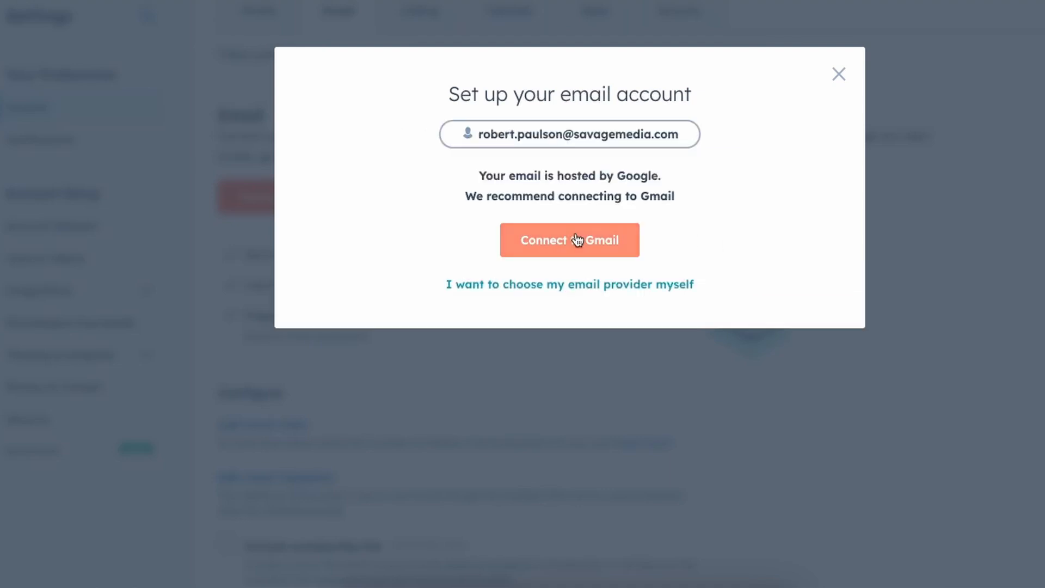
left_click(578, 246)
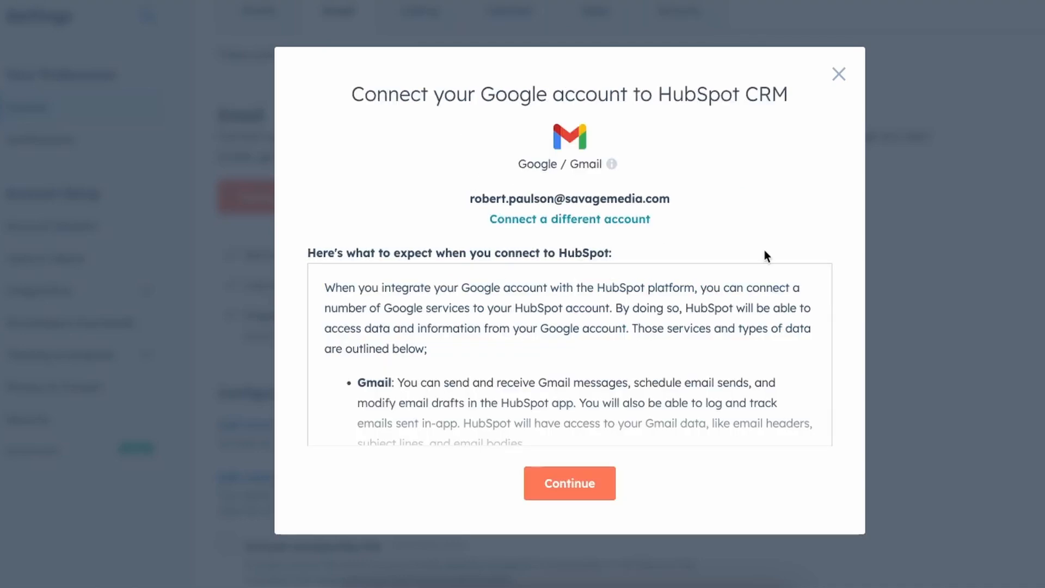
left_click(585, 480)
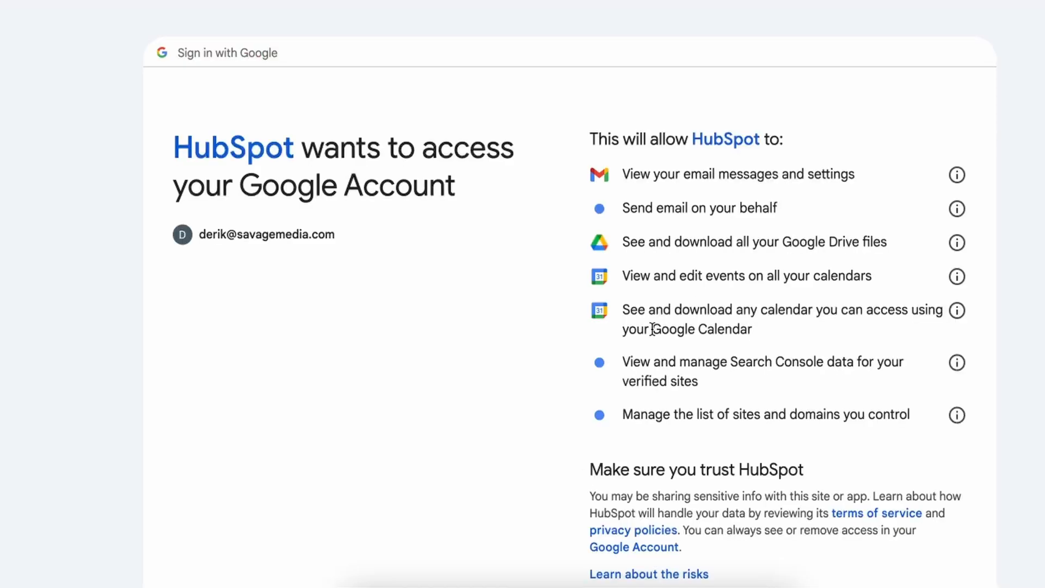
scroll(634, 229, "down", 5)
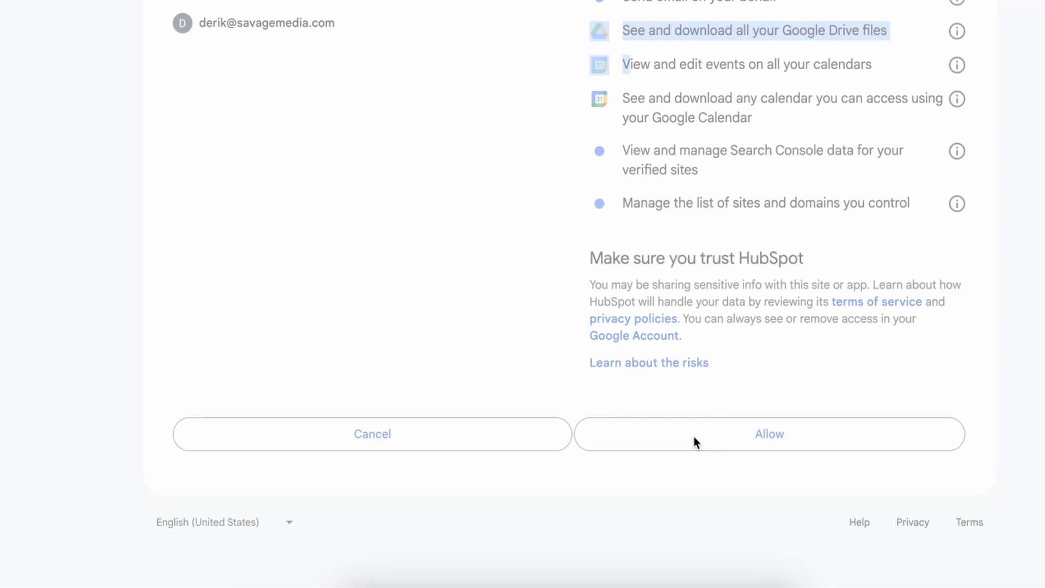
left_click(694, 438)
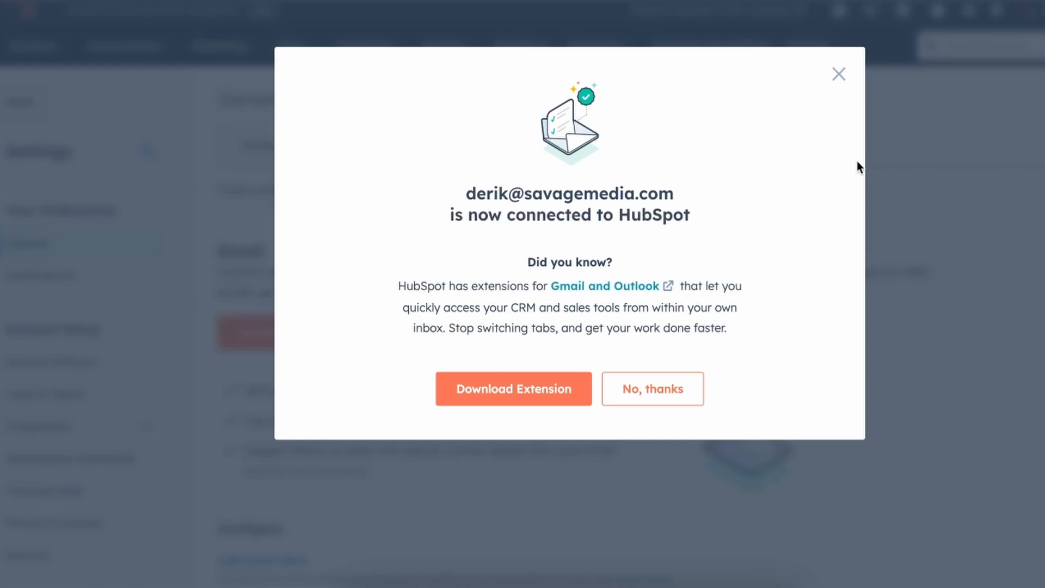
Review the Gmail connection confirmation, highlighting the connected address and heading, then clear the highlight
left_click_drag(477, 193, 519, 205)
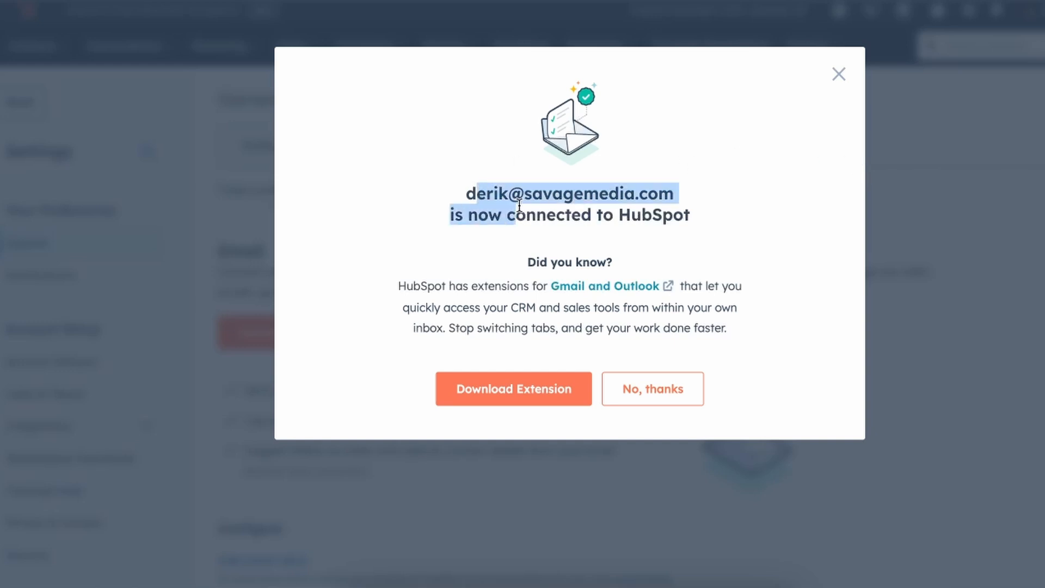
double_click(518, 209)
left_click(431, 184)
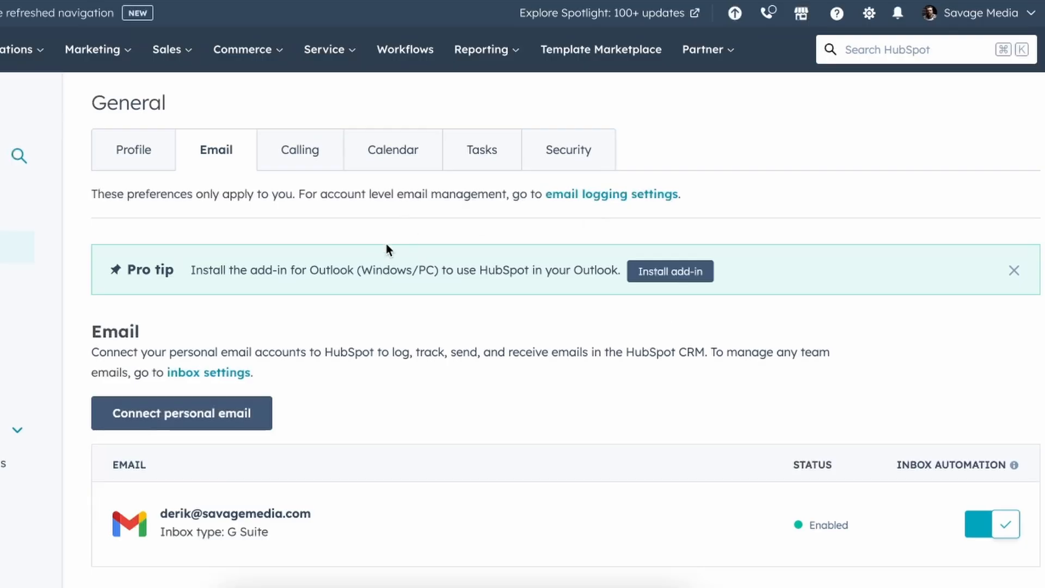
Open the 'Add an email address' alias form from the Configure section, with the Gmail inbox shown as Enabled
scroll(419, 433, "down", 5)
scroll(420, 433, "up", 2)
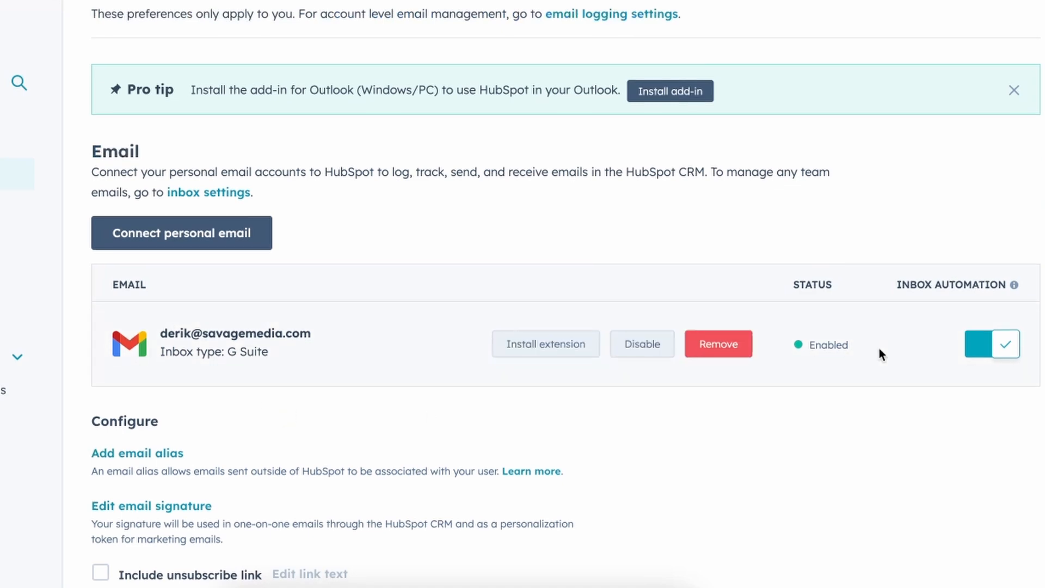
scroll(433, 366, "down", 4)
left_click(126, 228)
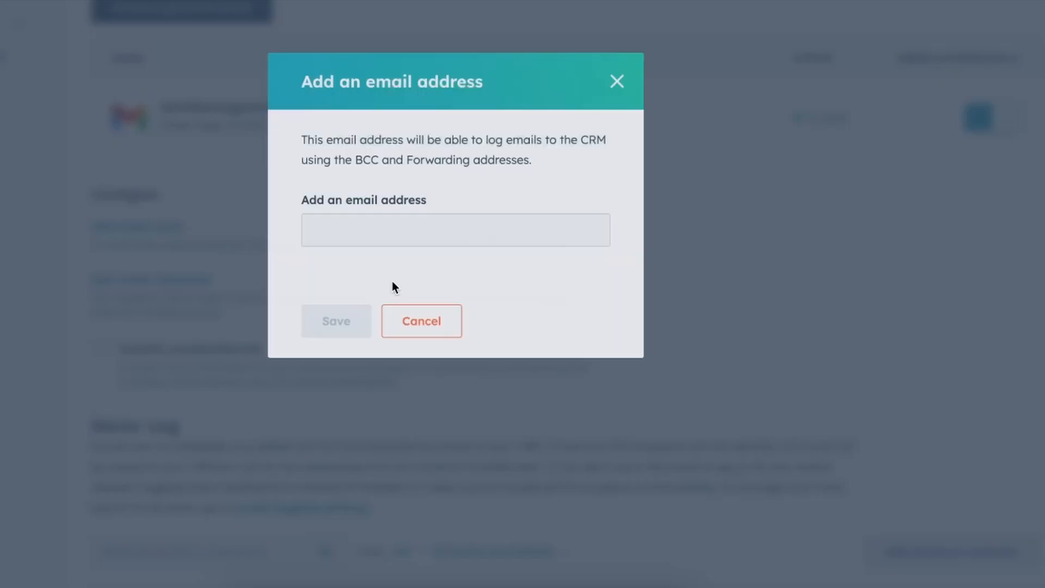